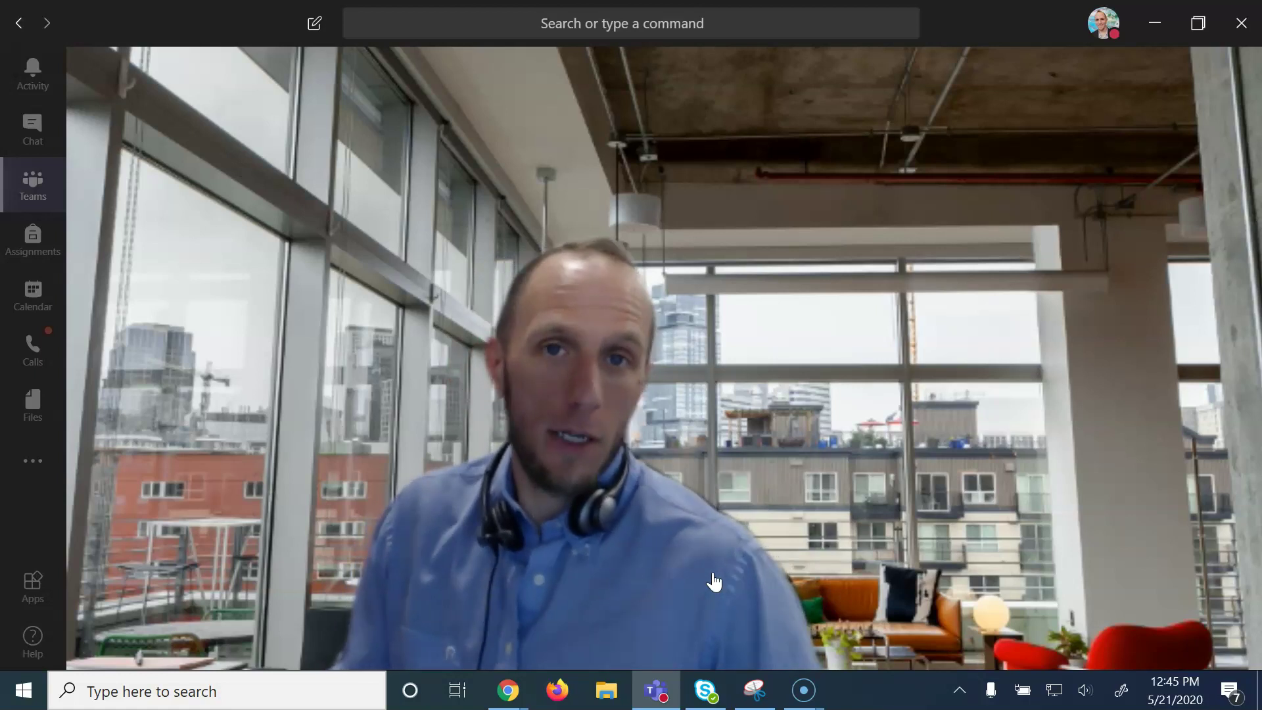
# - Leave the Teams call and bring up the 6th Grade ILOE: PKMS course materials in Chrome
pyautogui.click(508, 690)
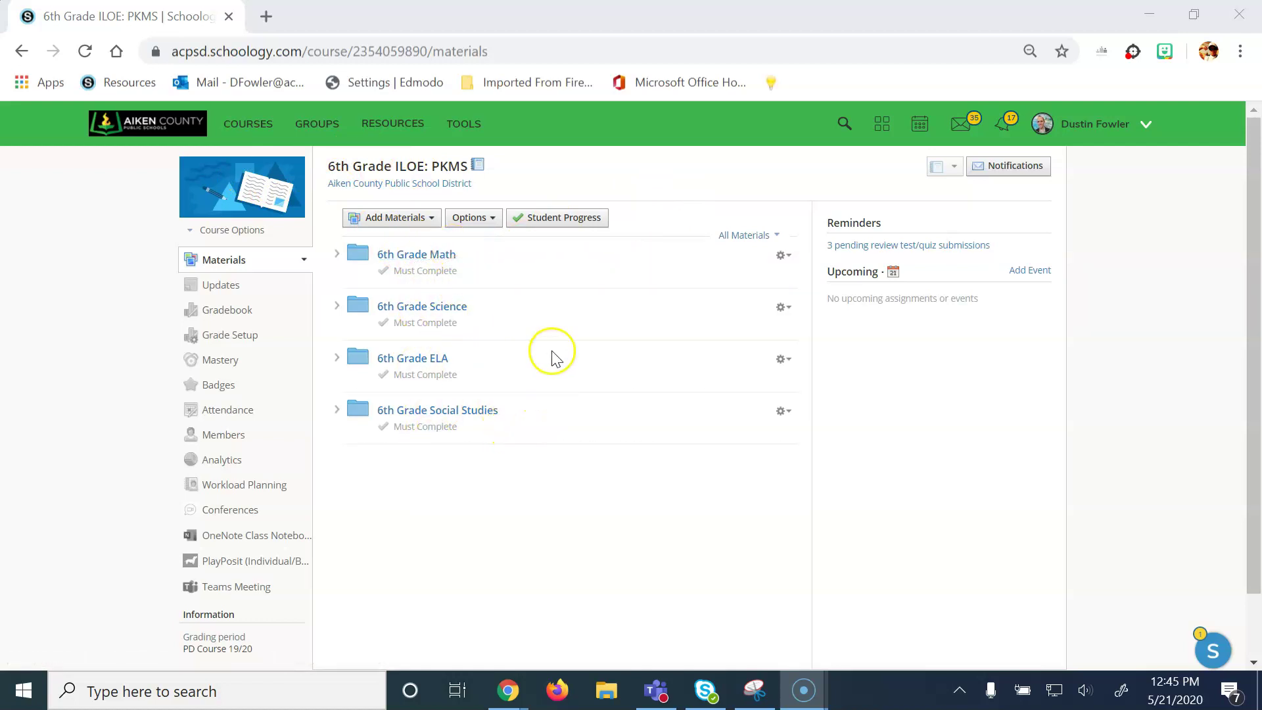
# - Open Analytics from the 6th Grade ILOE: PKMS course sidebar
pyautogui.click(219, 459)
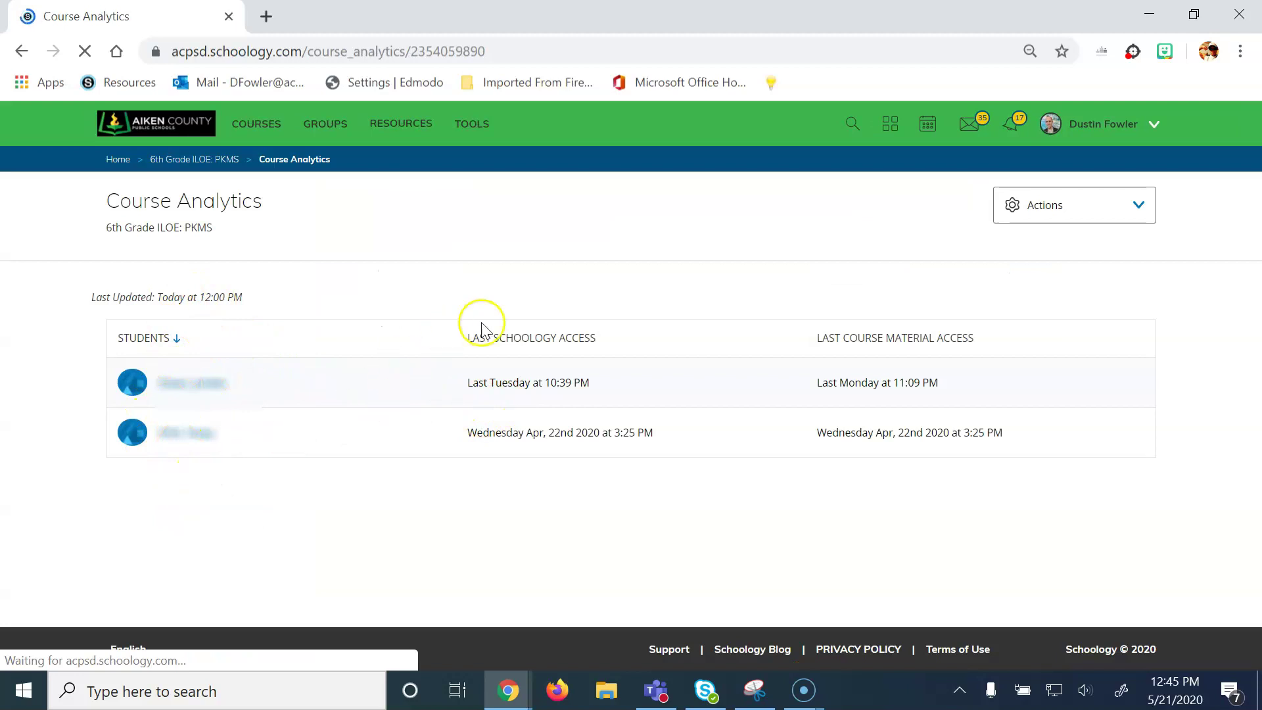
pyautogui.click(498, 341)
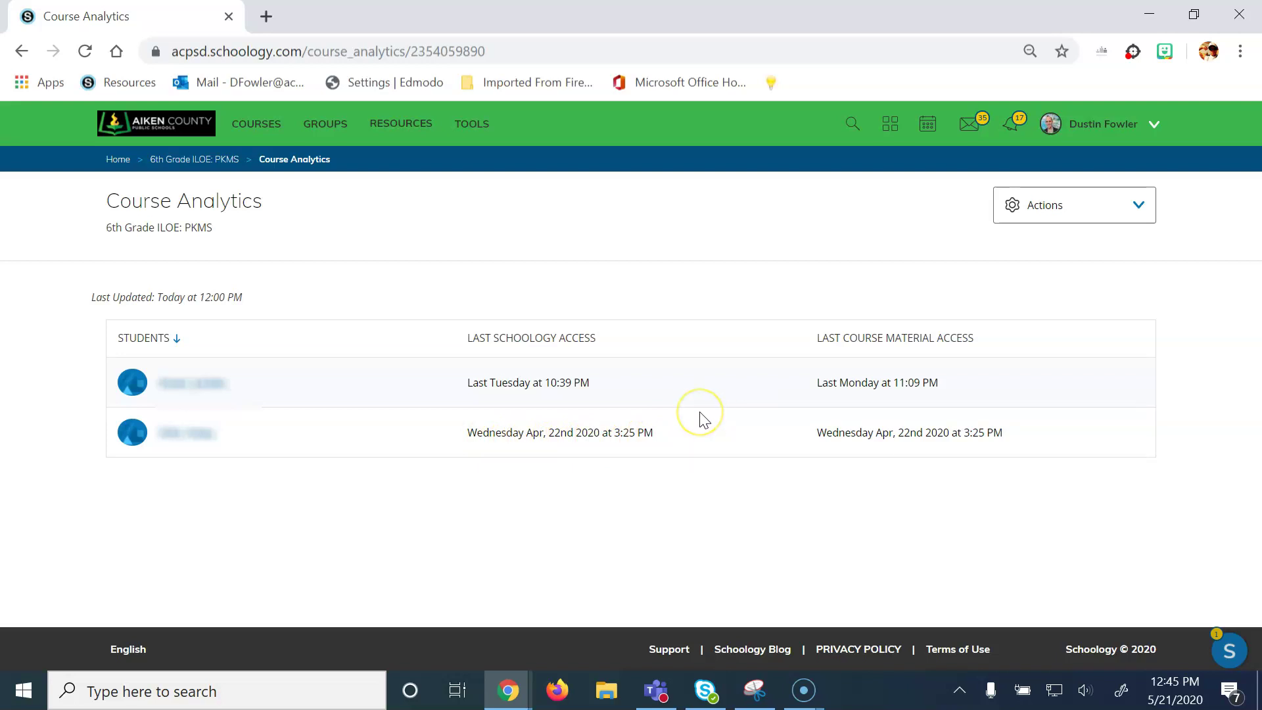
# - Open the first student's analytics and view Tests/Quizzes, then Discussions activity
pyautogui.click(174, 384)
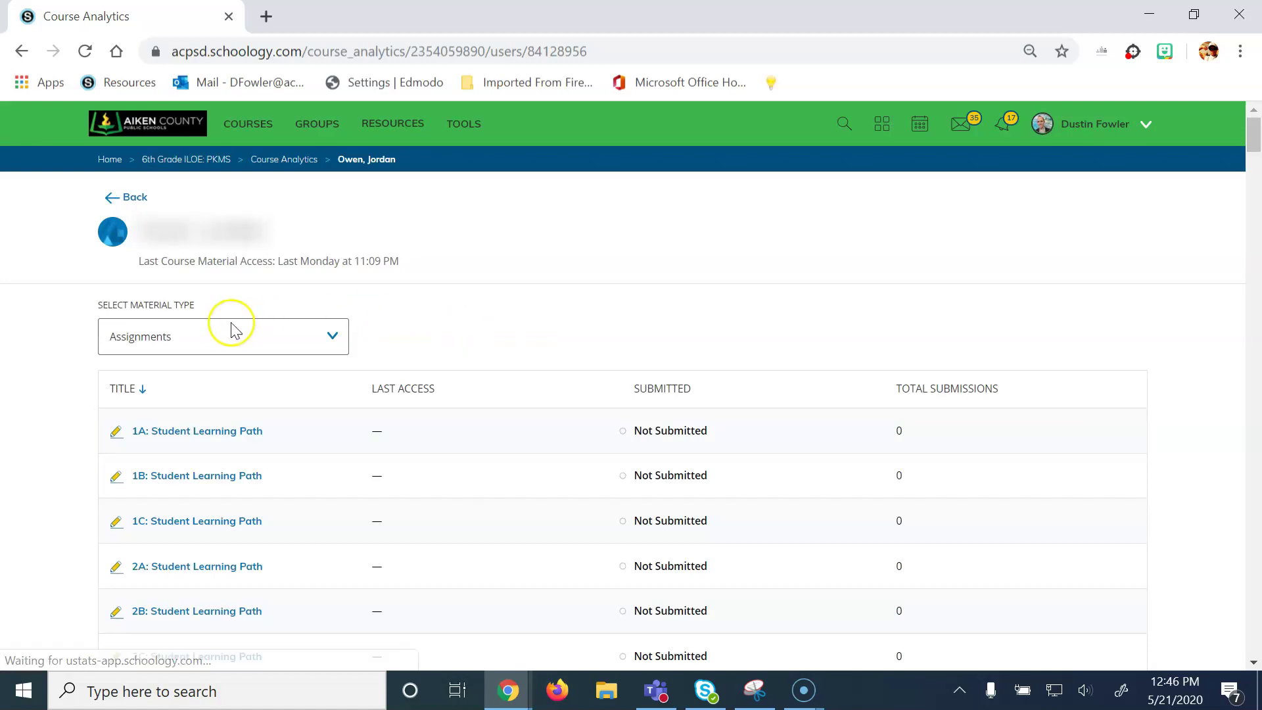
pyautogui.click(264, 336)
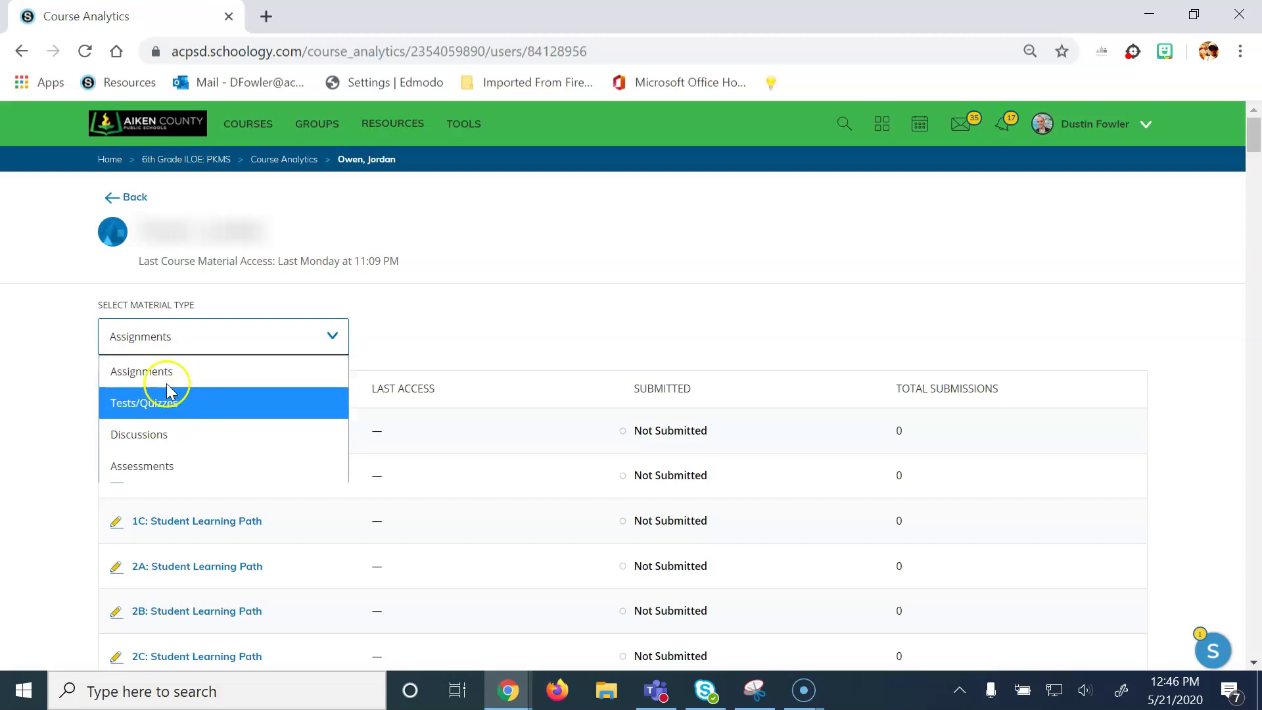
pyautogui.click(318, 398)
pyautogui.click(168, 337)
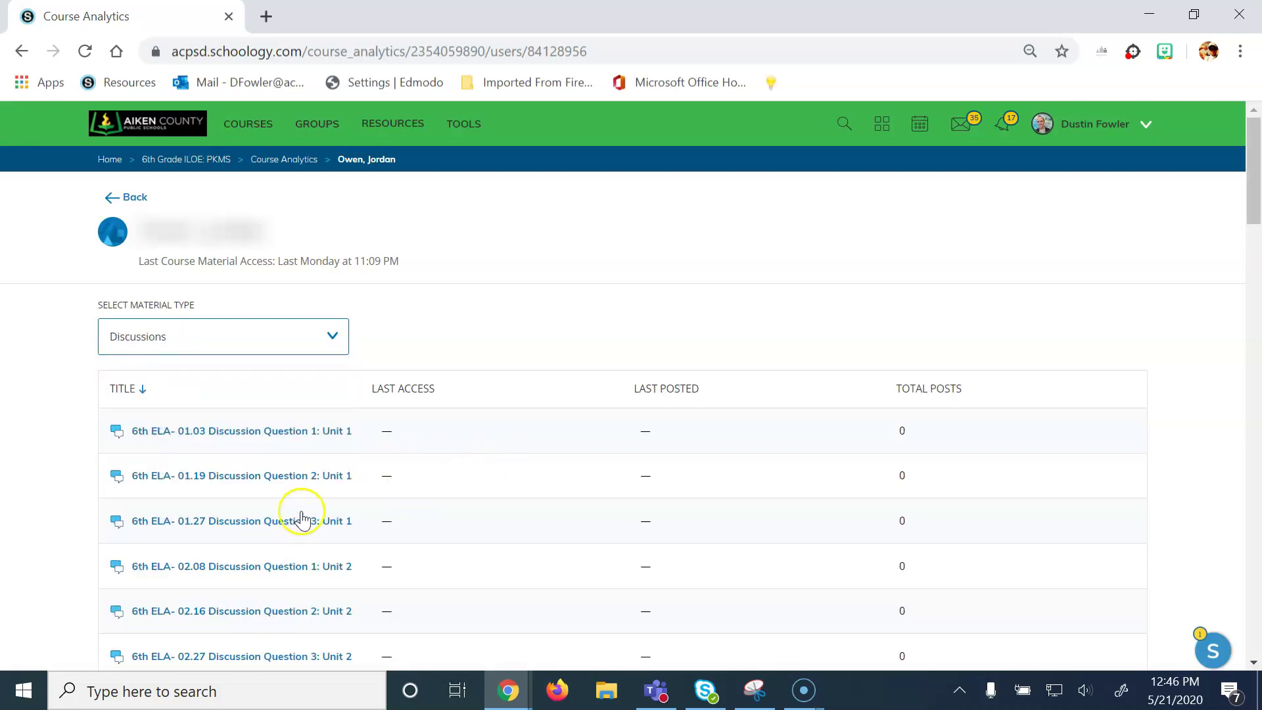
pyautogui.click(214, 340)
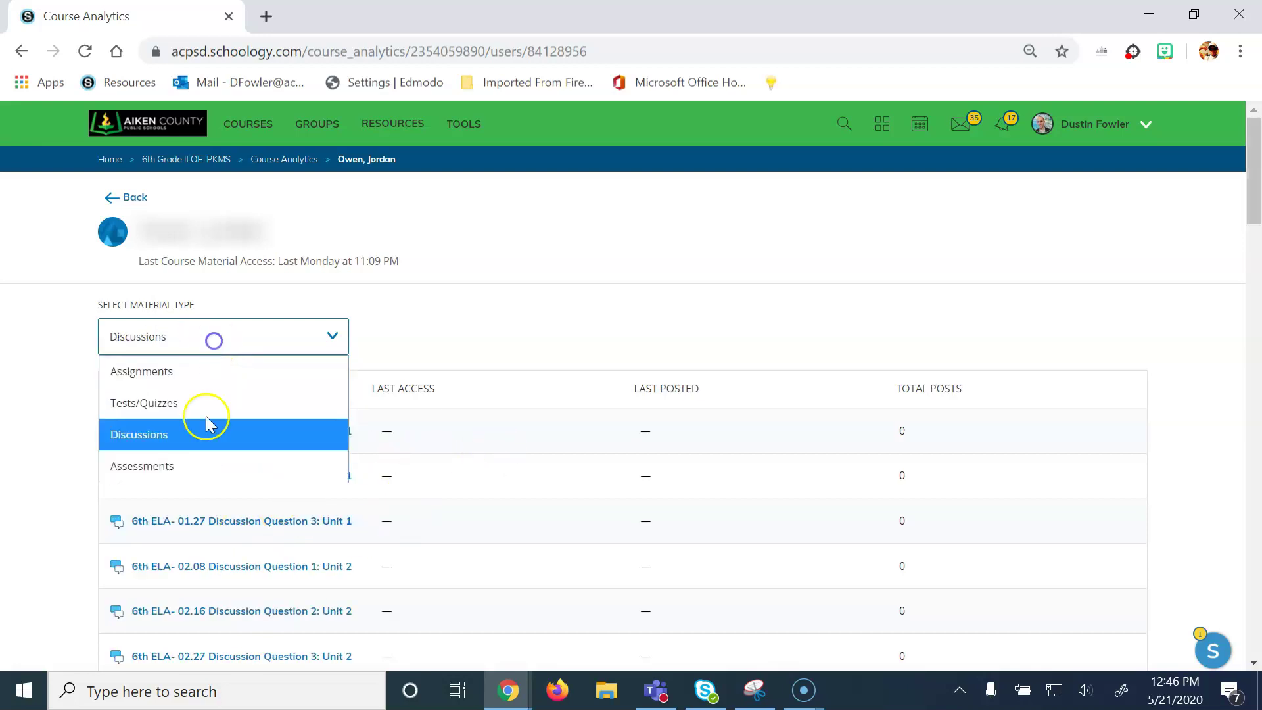
# - Show Assessments with the student's last access and submission times
pyautogui.click(167, 465)
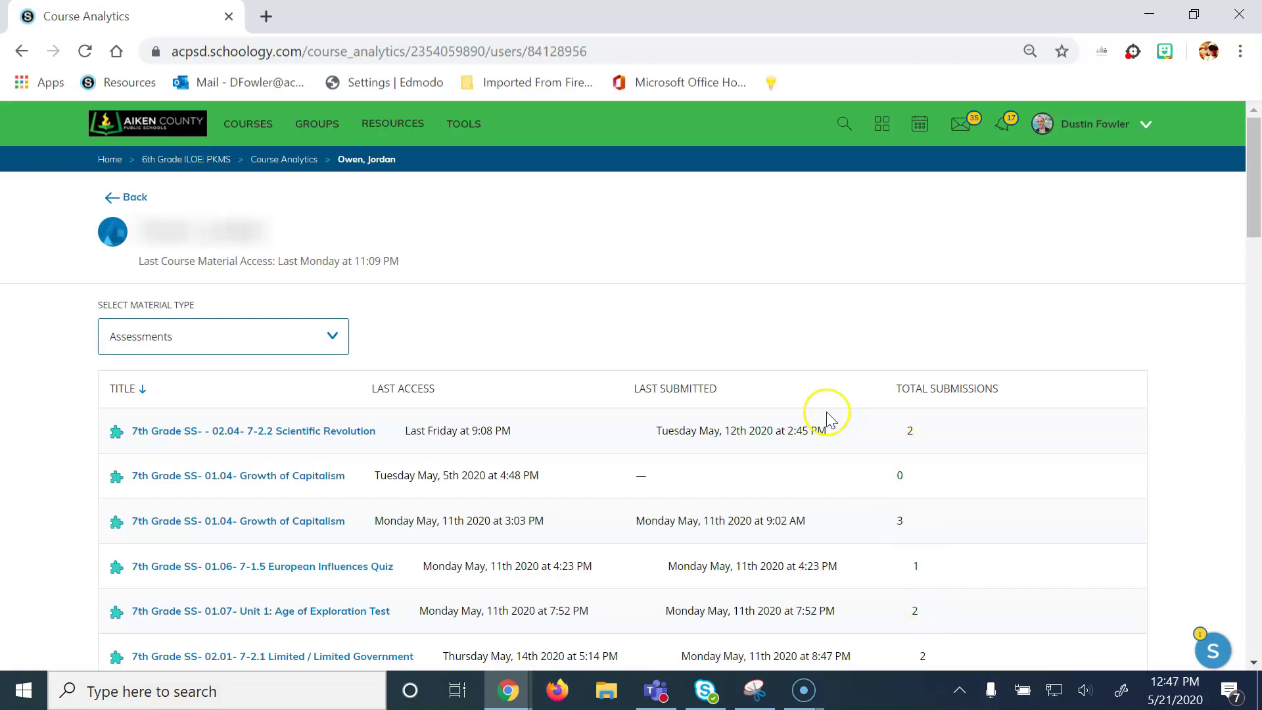
# - Open the unsubmitted '7th Grade SS- 01.04- Growth of Capitalism' assessment
pyautogui.click(237, 479)
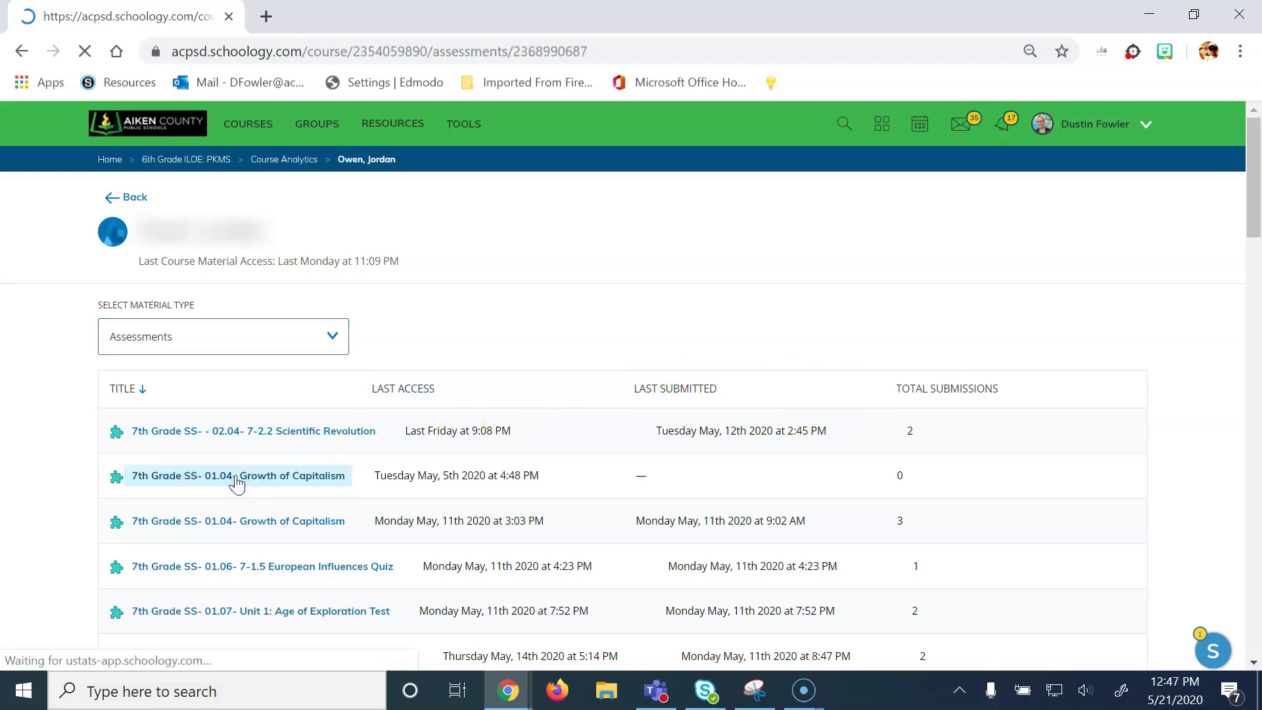